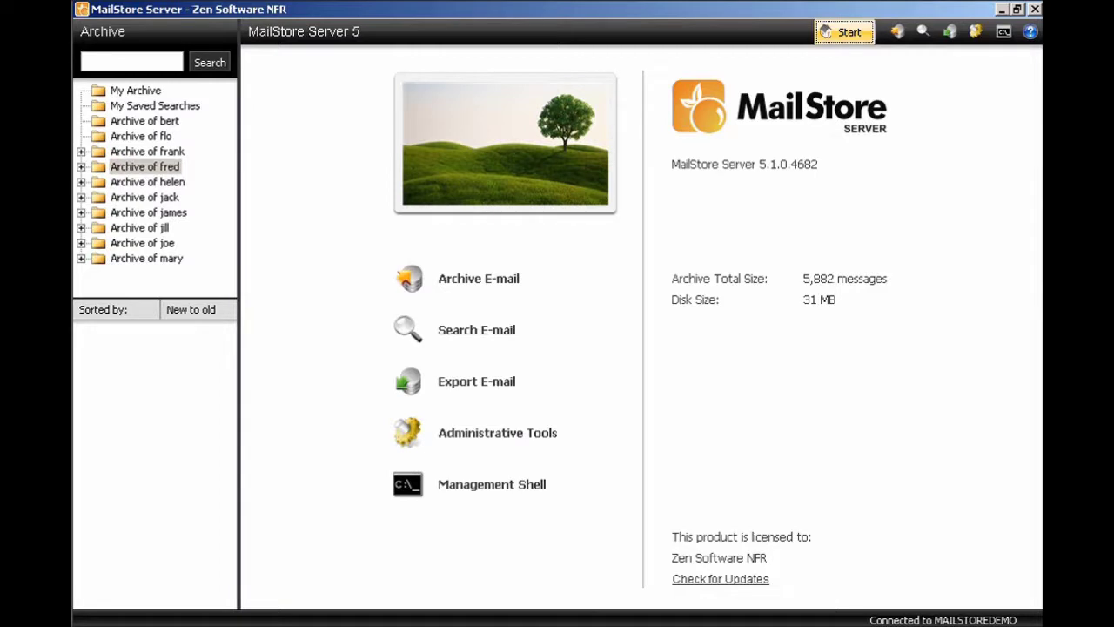
- Bring the C:\MailArchive folder window in front of MailStore Server
left_click(484, 623)
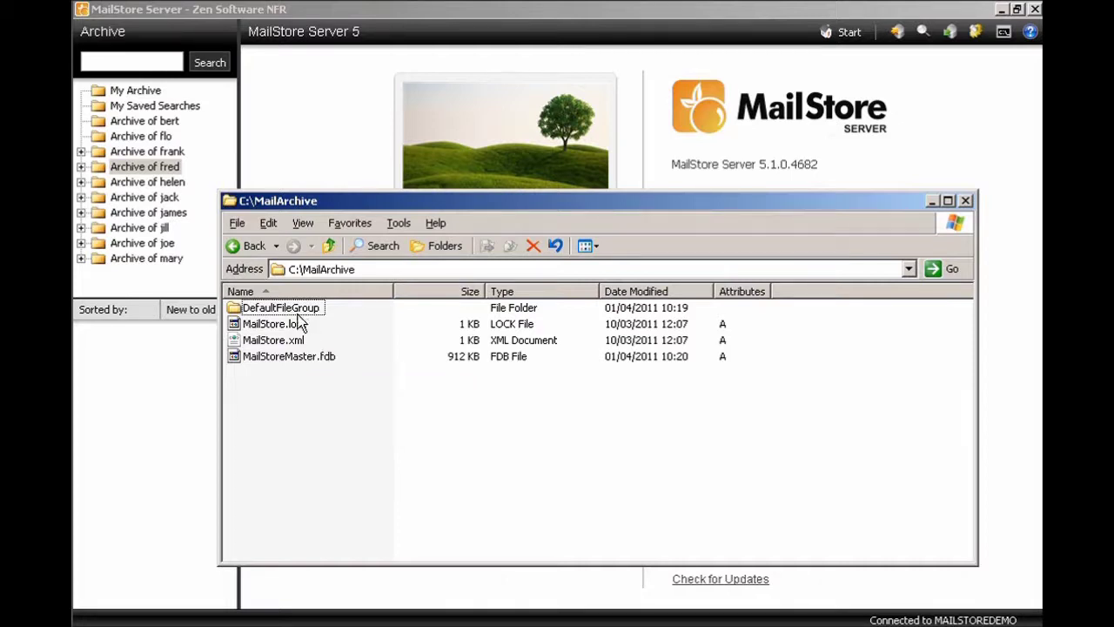
mouse_move(288, 315)
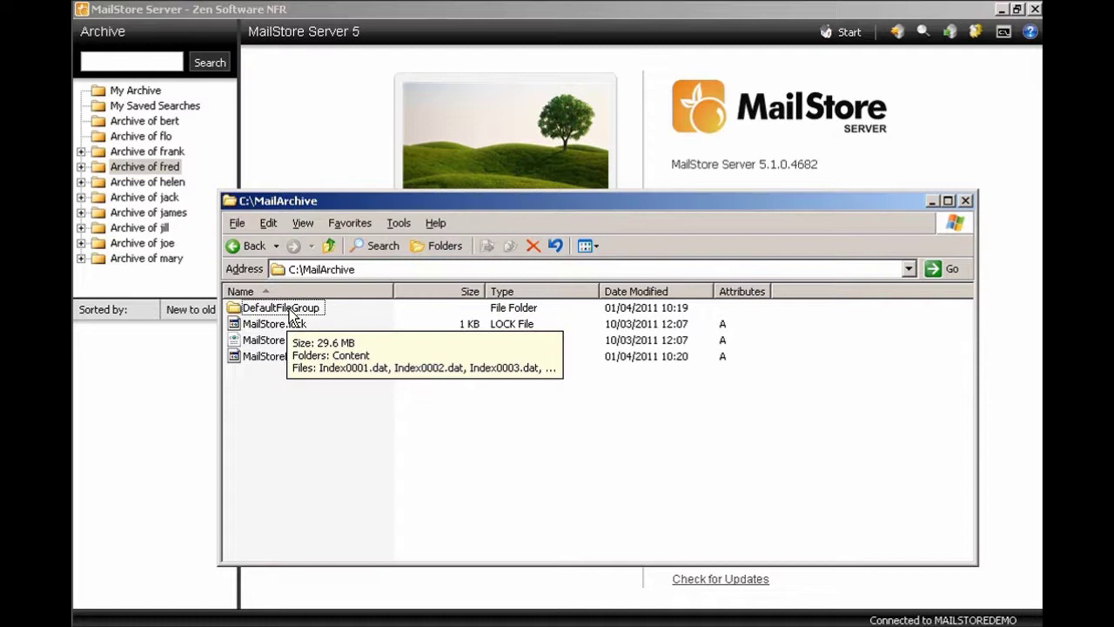
- Look through the index files in DefaultFileGroup, then go back up and close the C:\MailArchive window
double_click(289, 308)
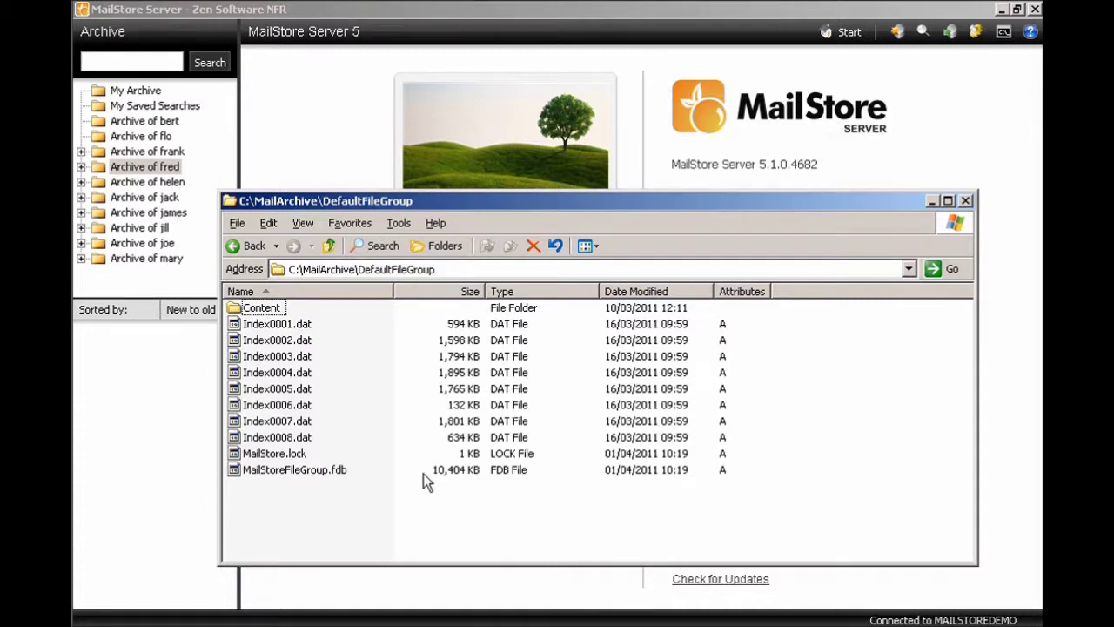
mouse_move(279, 318)
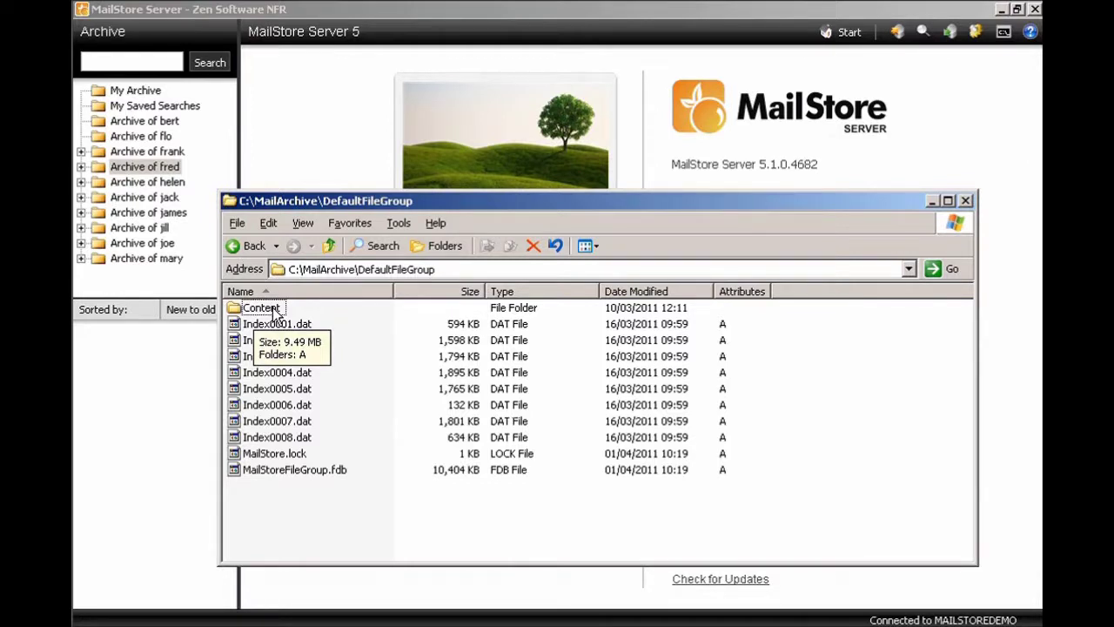
left_click(327, 246)
mouse_move(298, 314)
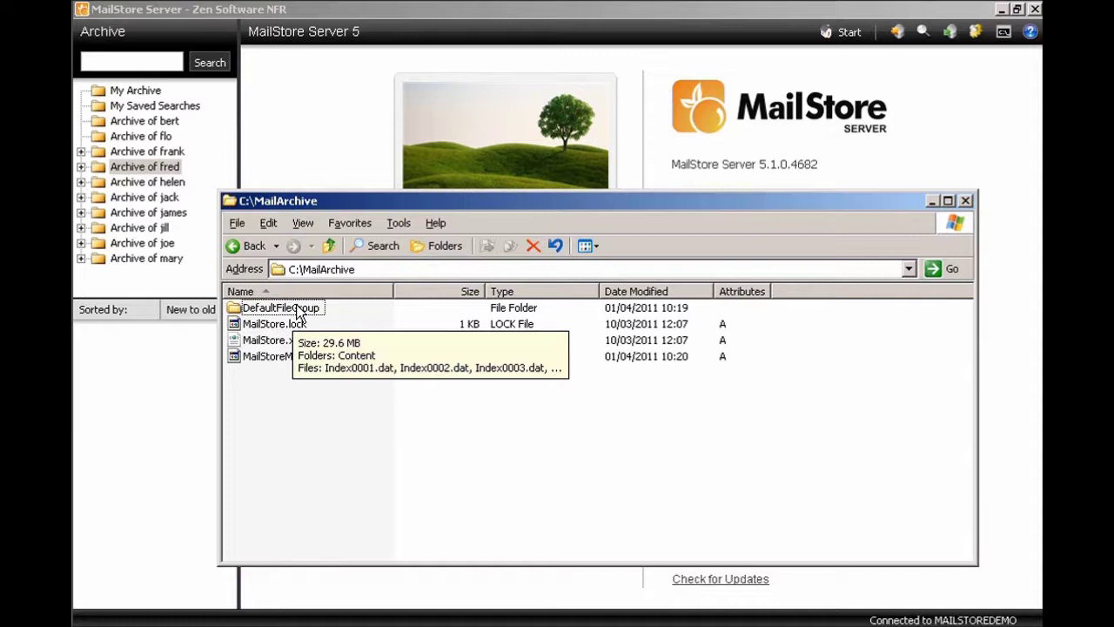
left_click(871, 170)
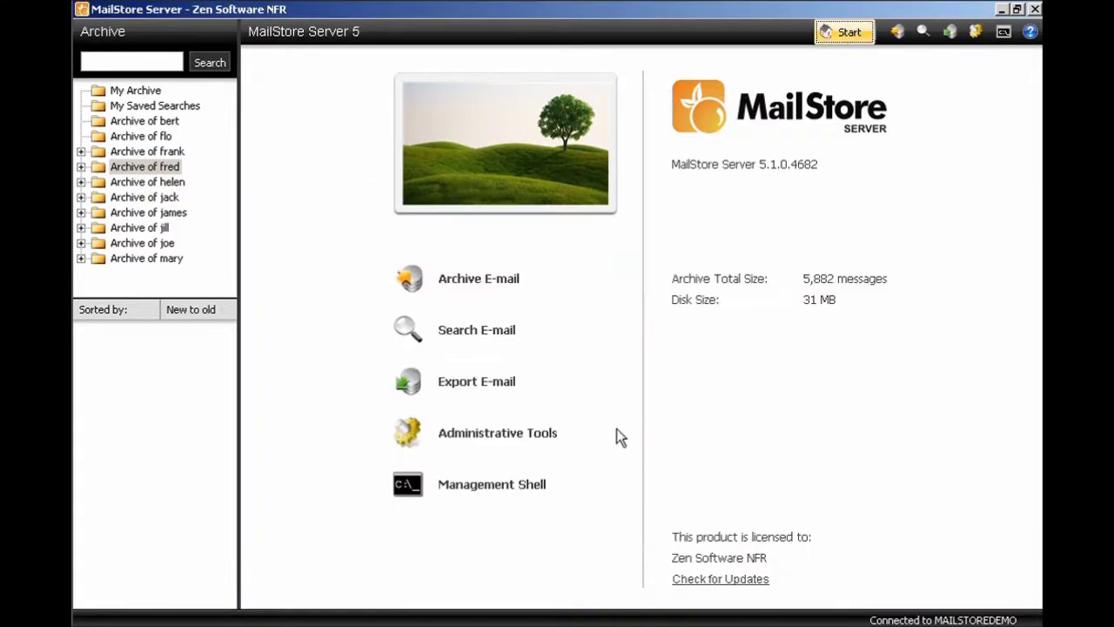
- Open the Management Shell and copy the schedule filegroup-create-auto command from the notes
left_click(520, 484)
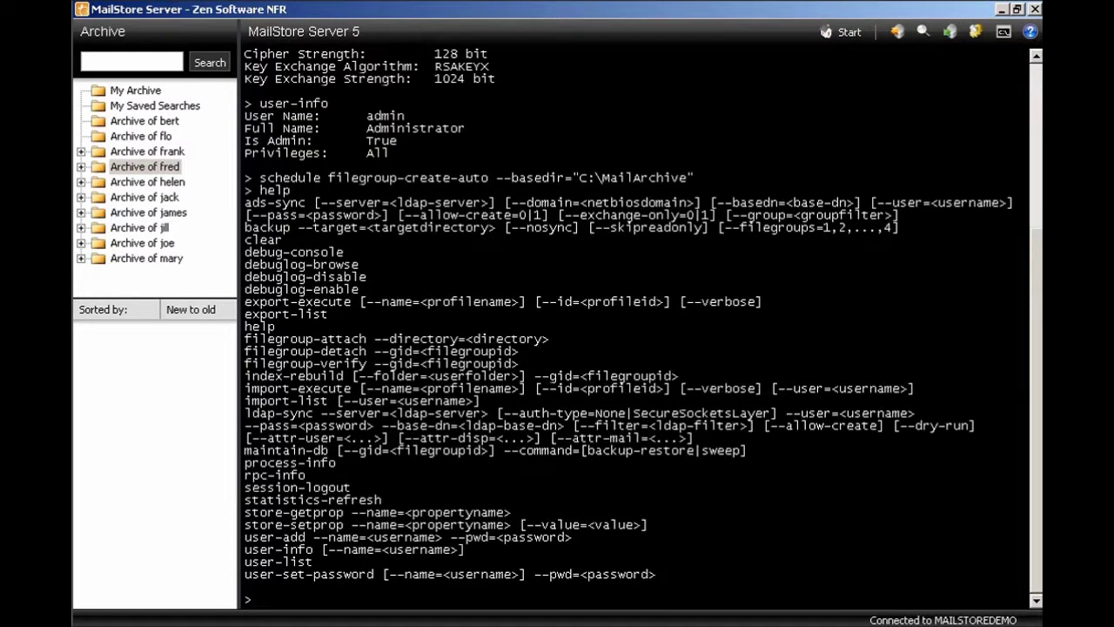
key("alt+Tab")
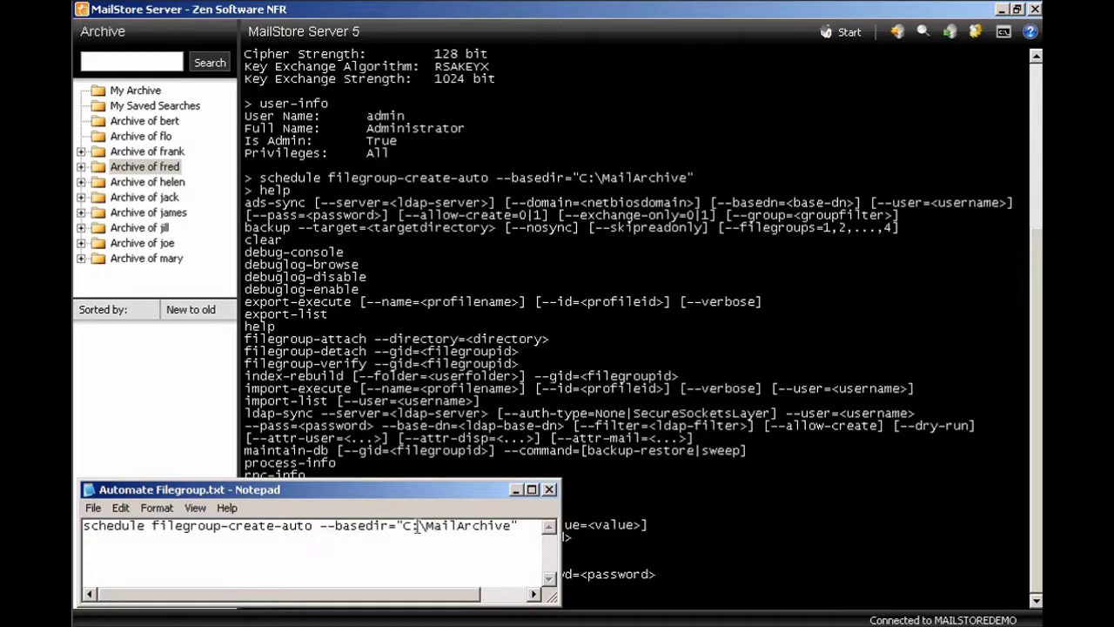
left_click_drag(520, 526, 80, 526)
right_click(99, 526)
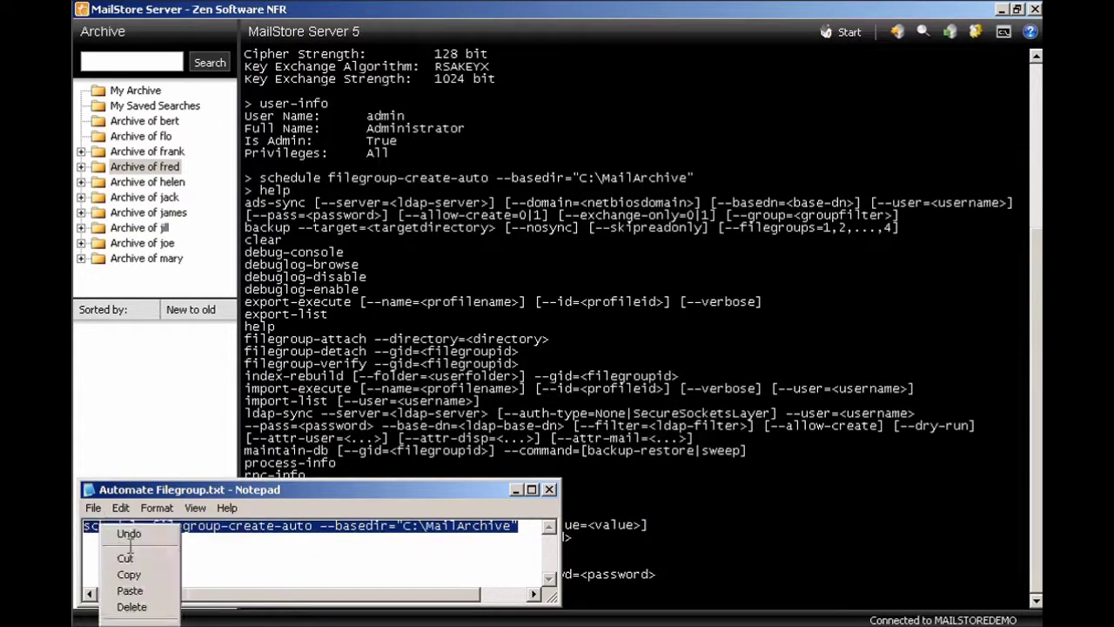
left_click(129, 574)
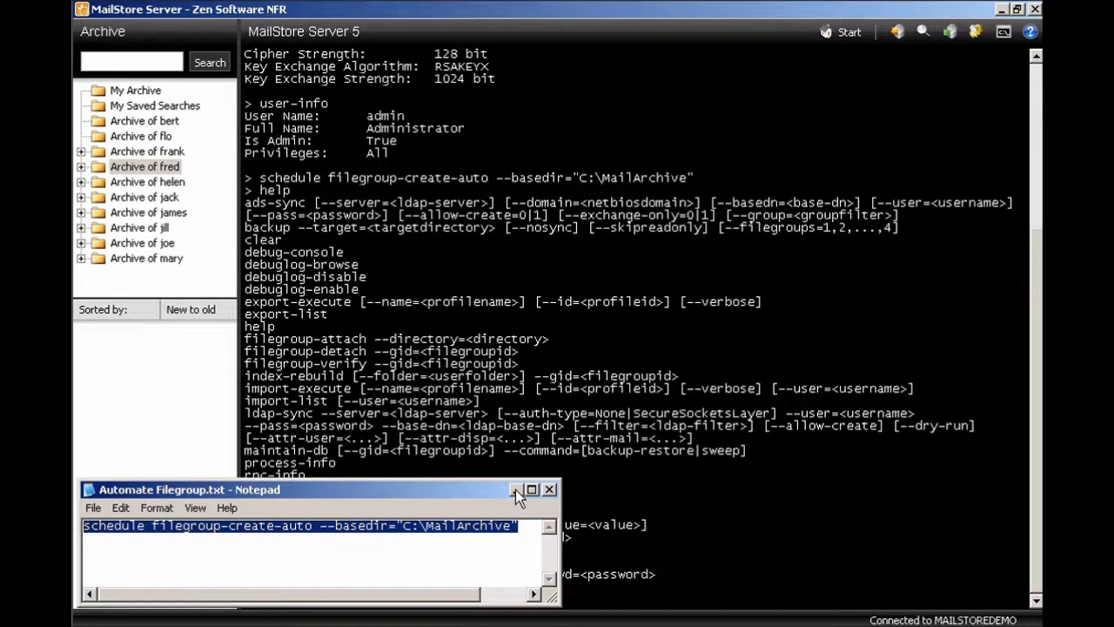
- Paste schedule filegroup-create-auto --basedir="C:\MailArchive" at the shell prompt and run it
left_click(515, 489)
right_click(696, 535)
left_click(744, 598)
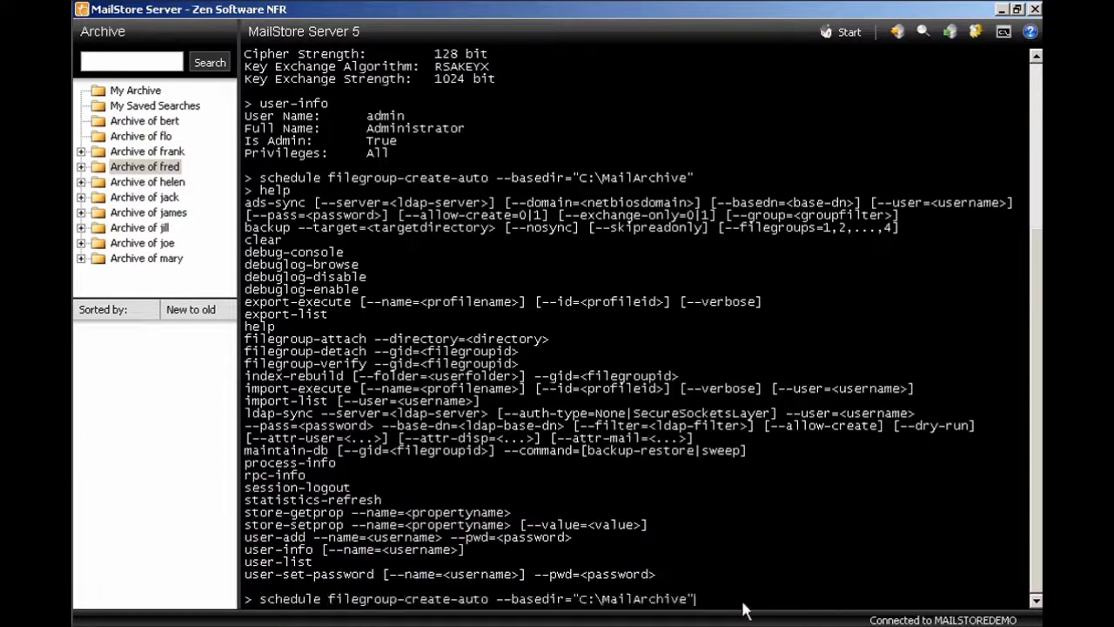
key("Return")
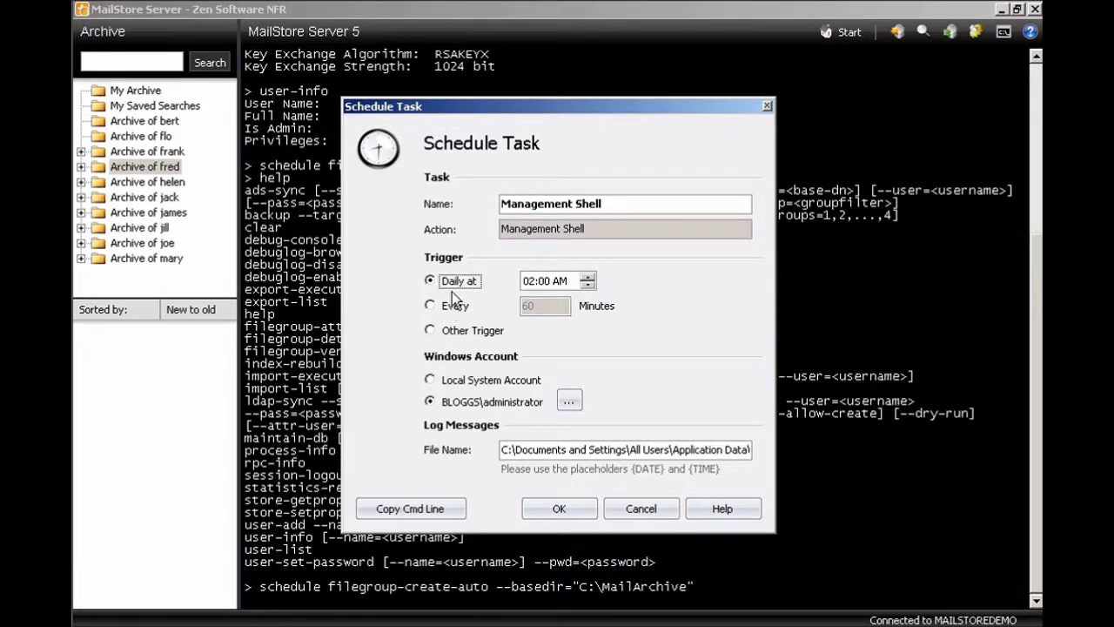
- Set the task to Other Trigger under the Local System Account and accept the credentials warning
left_click(431, 336)
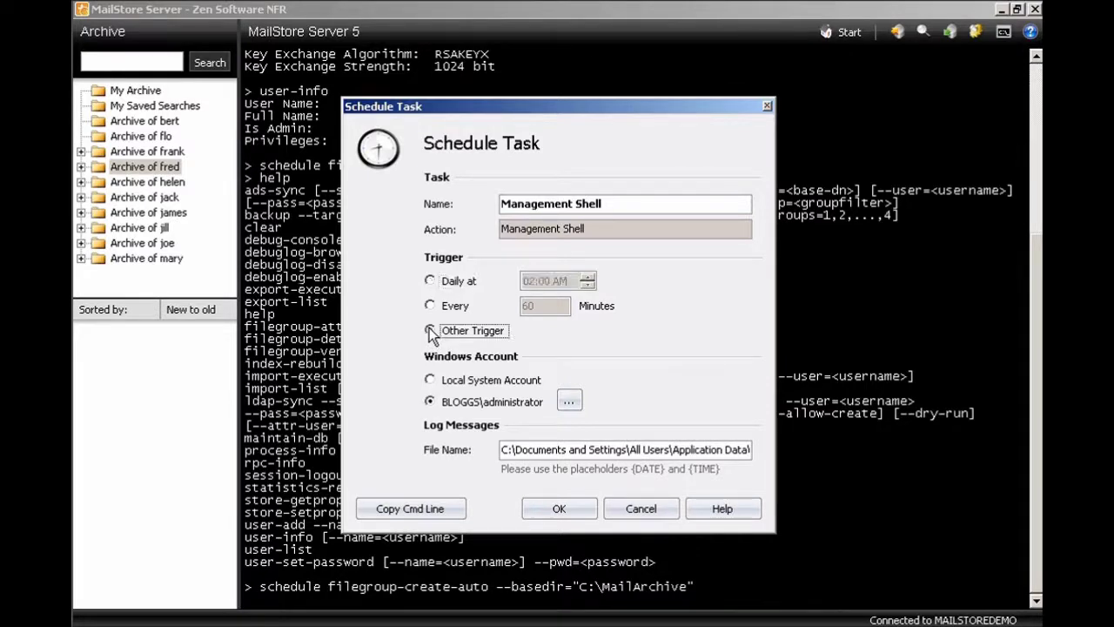
left_click(431, 383)
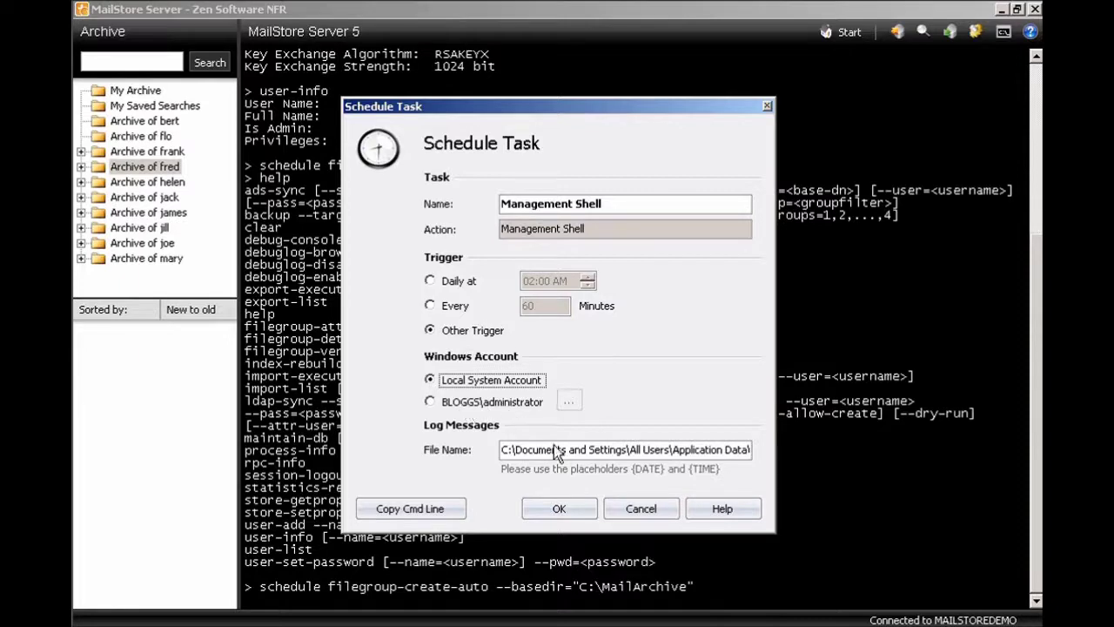
left_click(576, 508)
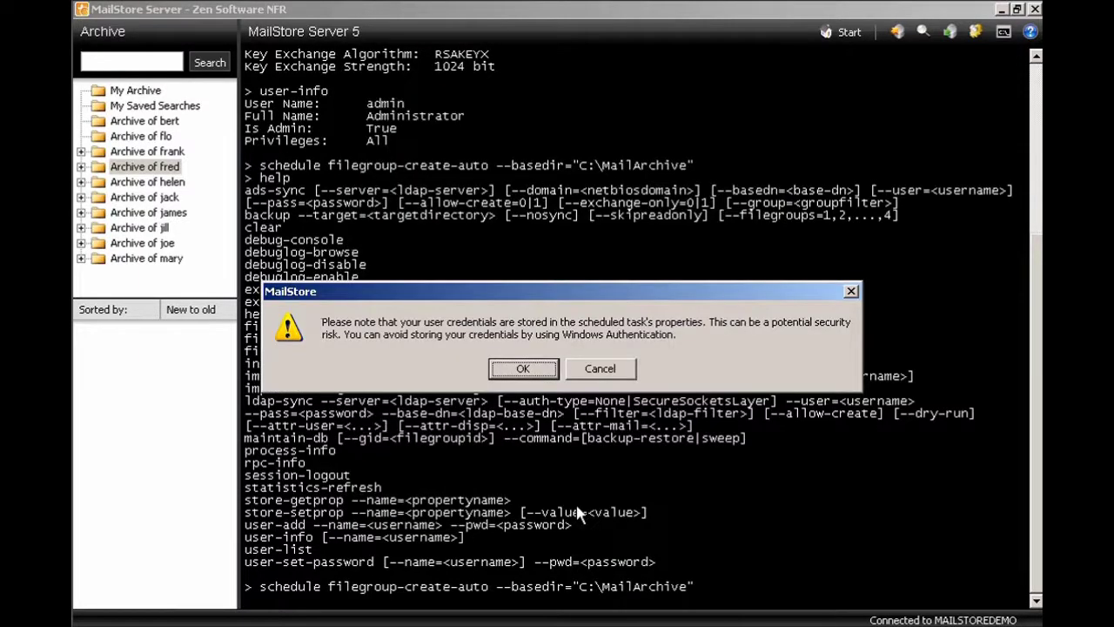
left_click(524, 368)
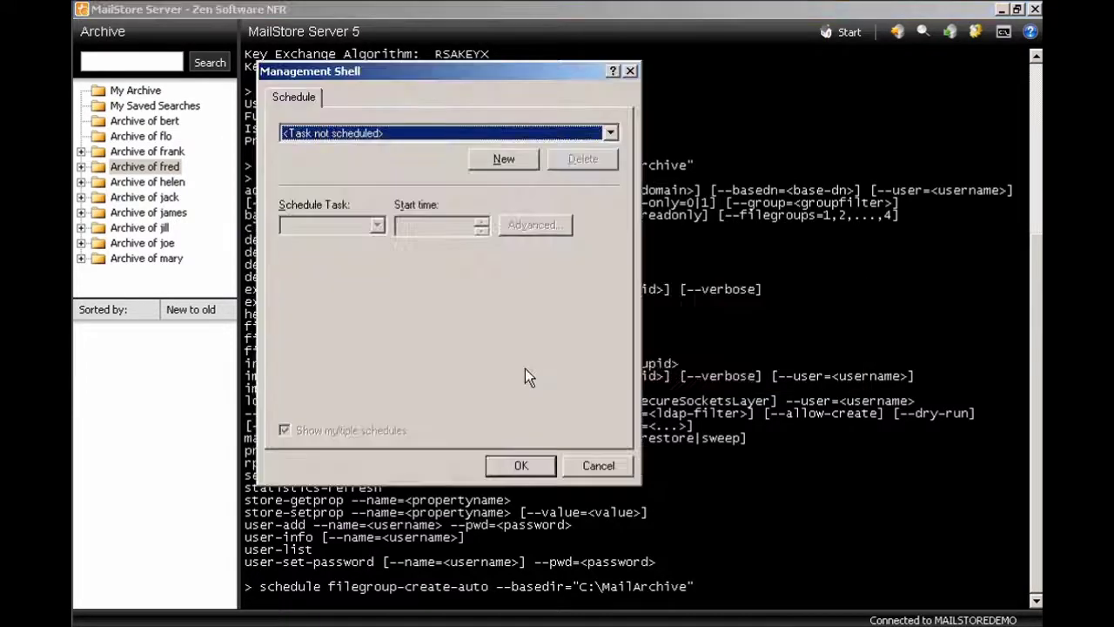
- Add a new Monthly schedule with start time 00:01 on day 1 of each month
left_click(516, 159)
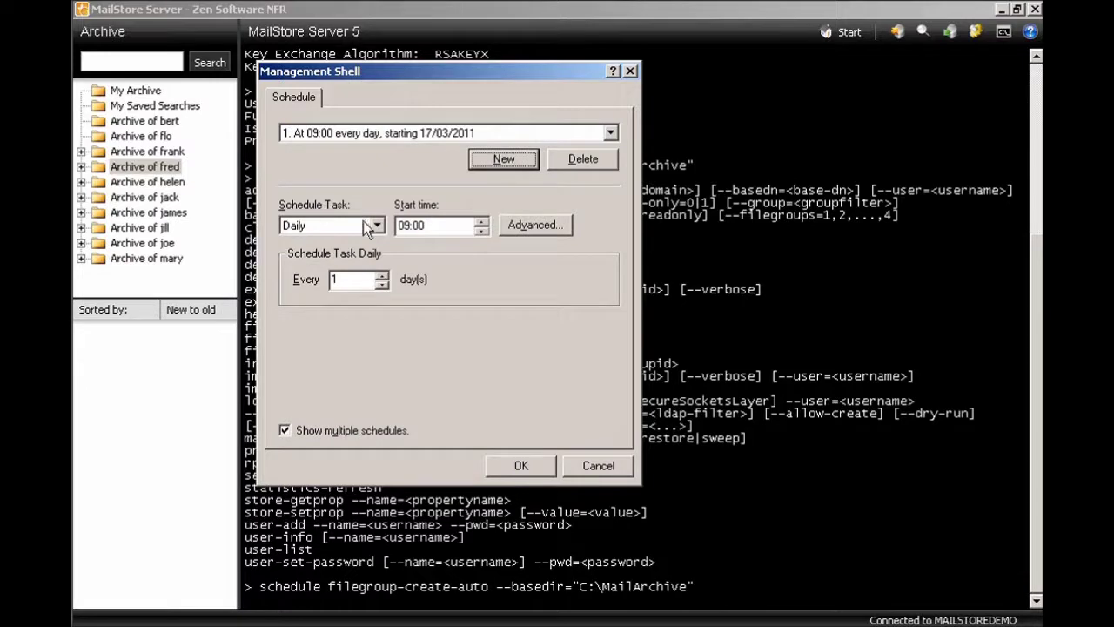
left_click(378, 228)
left_click(366, 266)
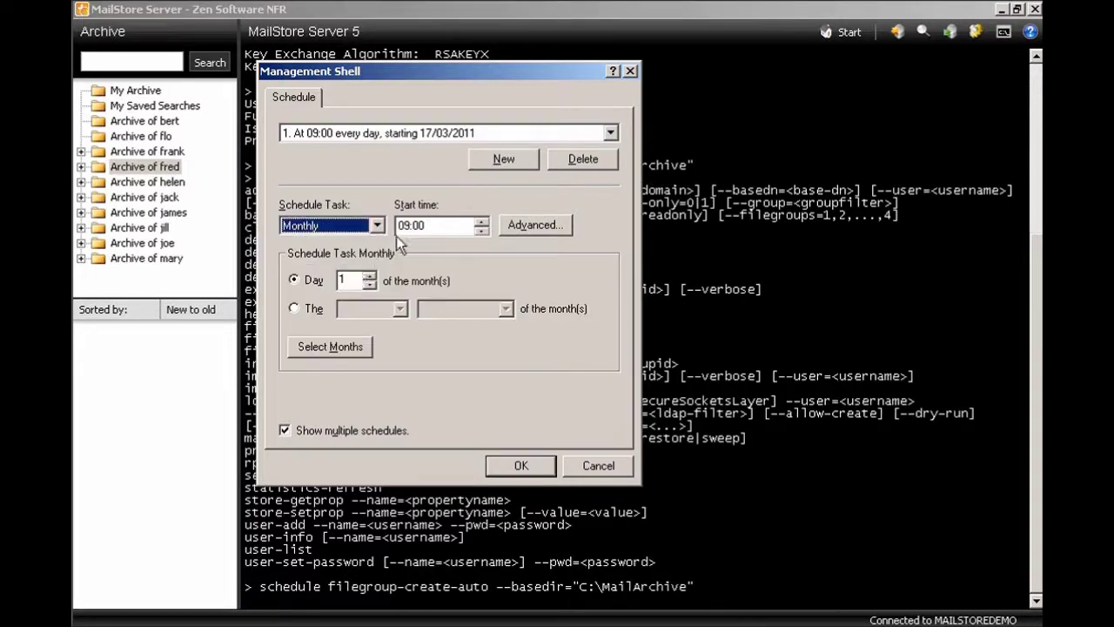
left_click(406, 226)
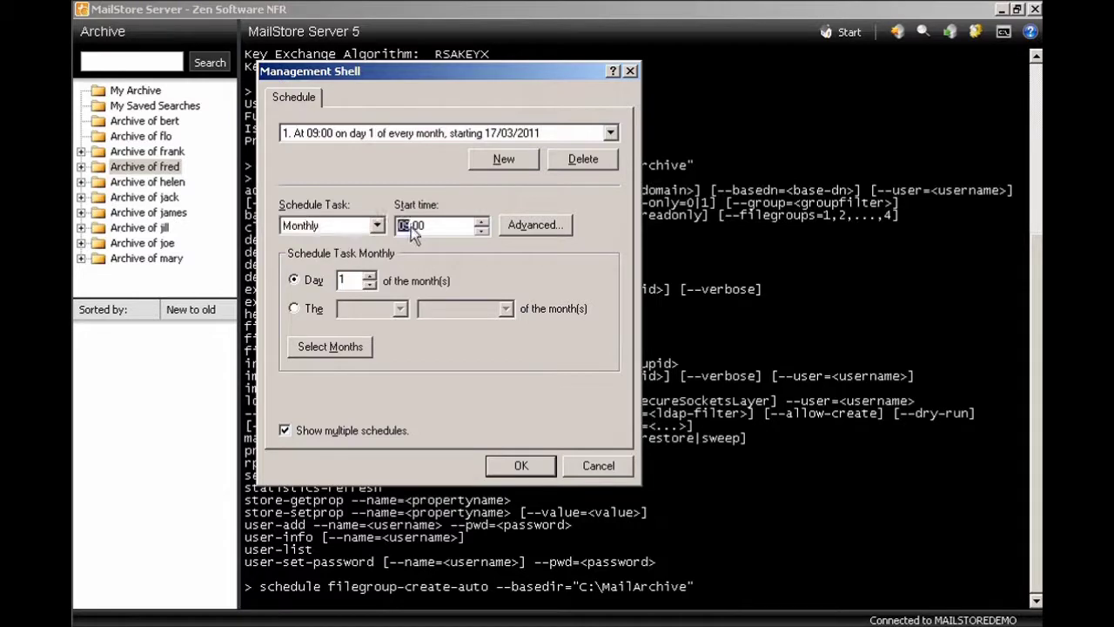
type("00")
left_click(417, 228)
type("01")
left_click(520, 466)
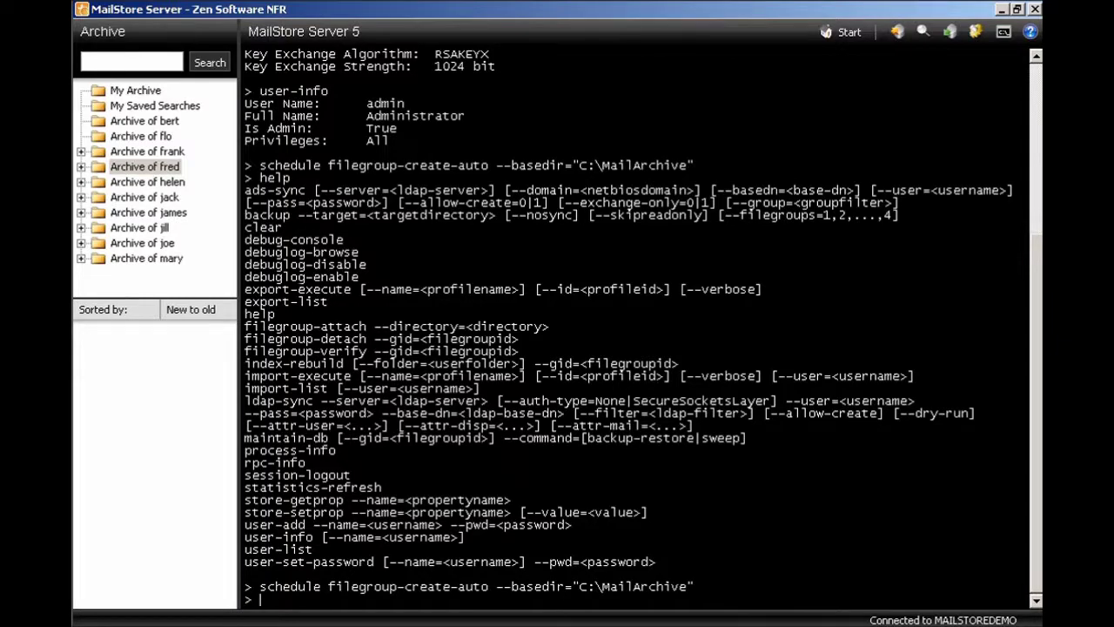
- In Administrative Tools, confirm the Management Shell task is due 01/04/2011 00:01, then view Storage Locations
left_click(976, 35)
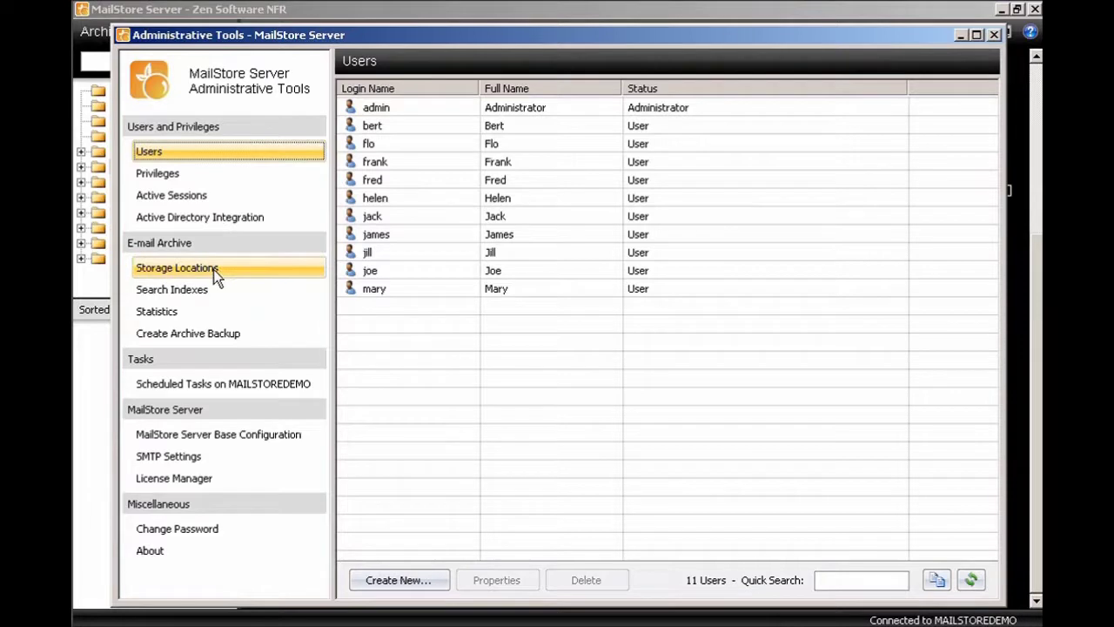
left_click(213, 384)
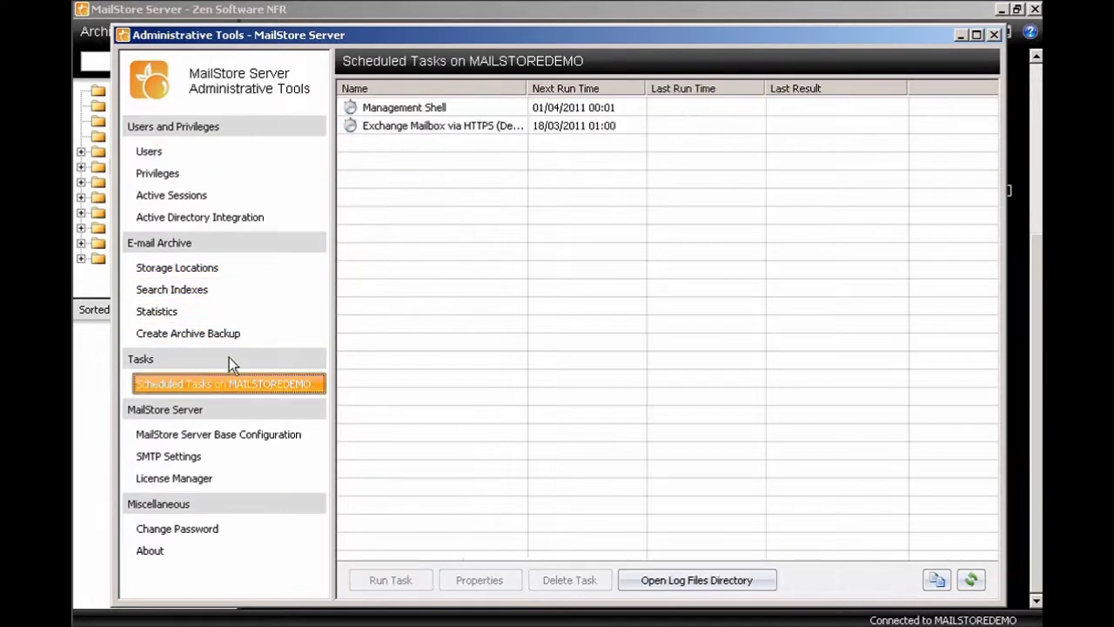
left_click(418, 108)
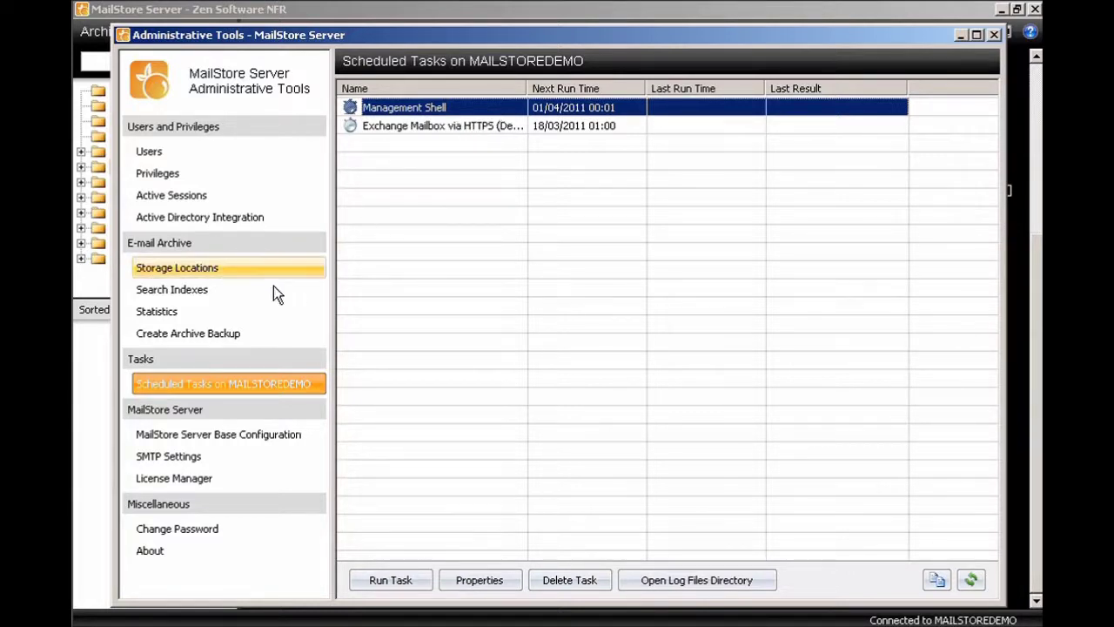
left_click(201, 267)
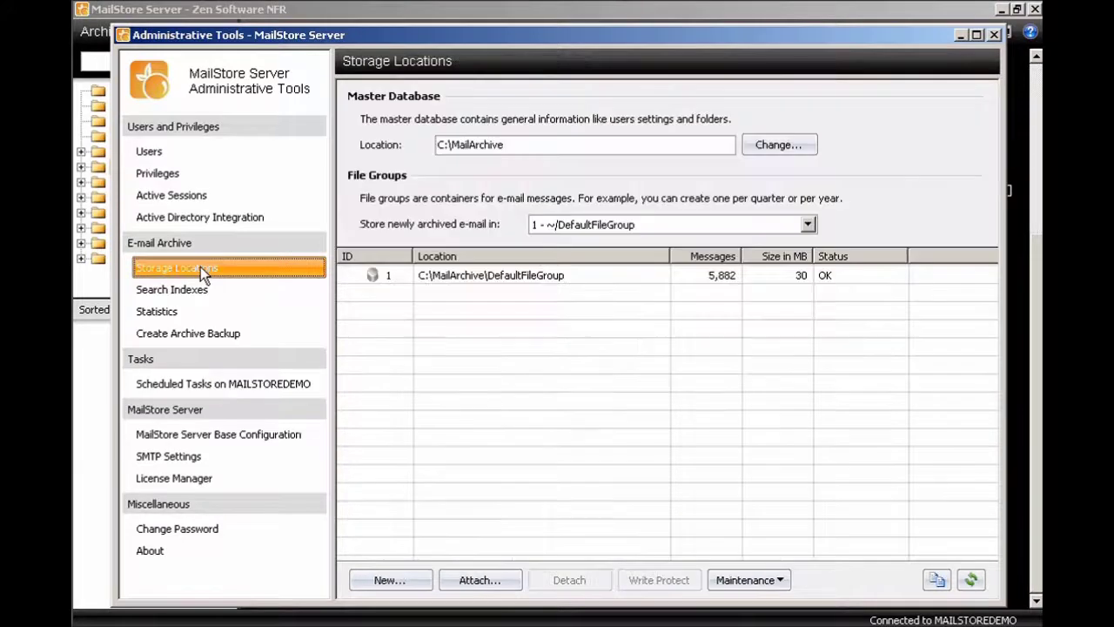
- Run the Management Shell scheduled task now so its status changes to Running
left_click(441, 279)
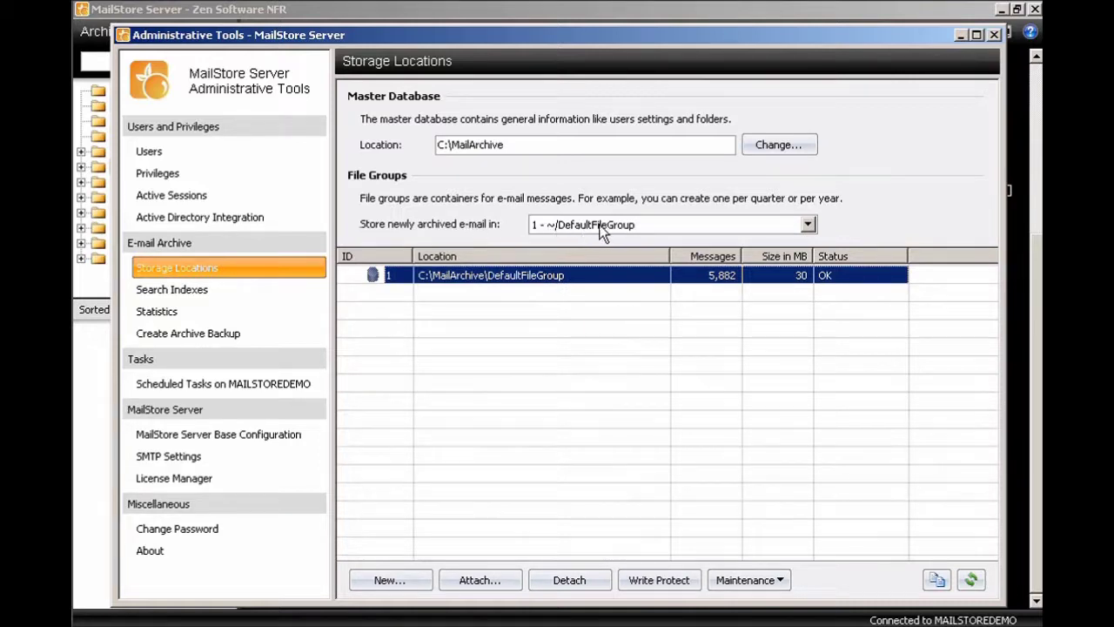
left_click(229, 384)
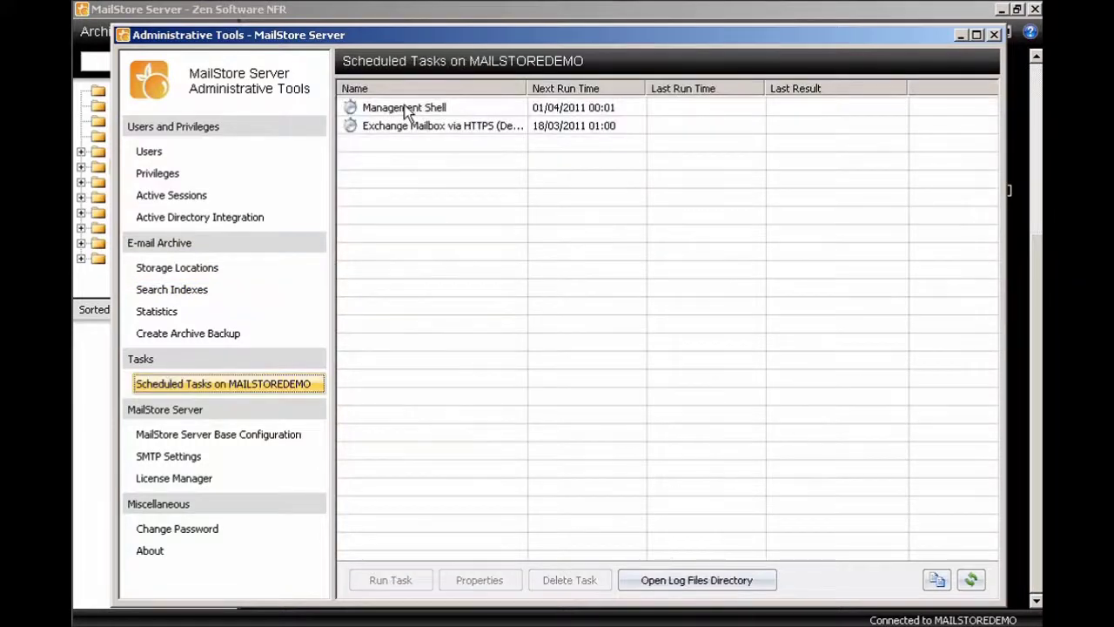
left_click(406, 108)
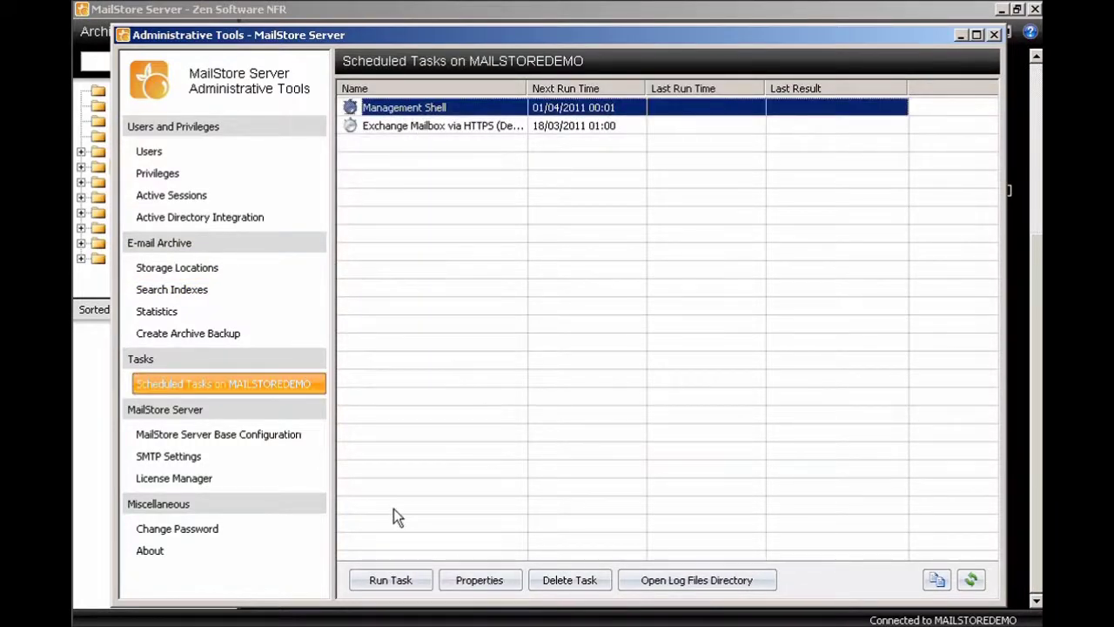
left_click(418, 583)
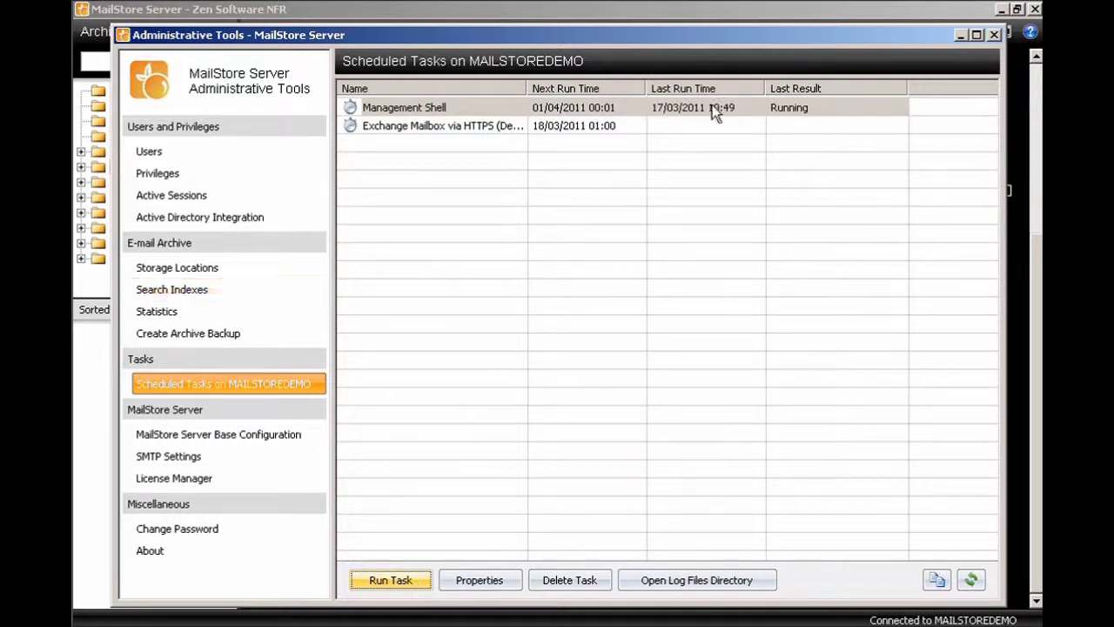
- View Storage Locations to confirm the new 2011-03 file group at D:\MailArchive\2011-03
left_click(180, 271)
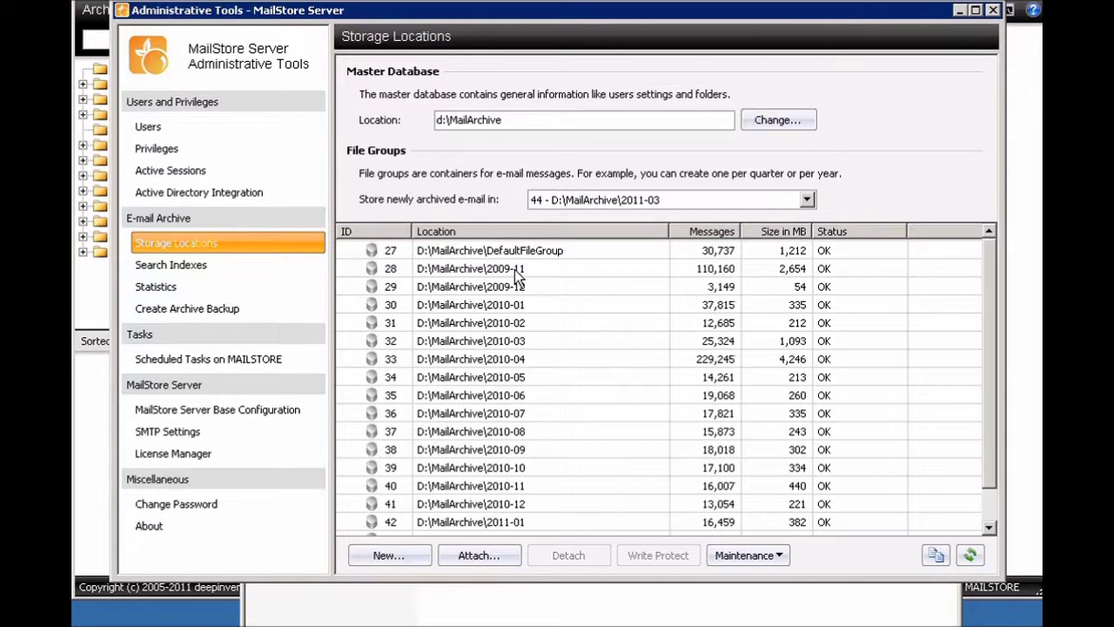
- Review the 2009-11 and 2009-12 file groups; 2009-12 holds 3,149 messages in 54 MB
left_click(515, 275)
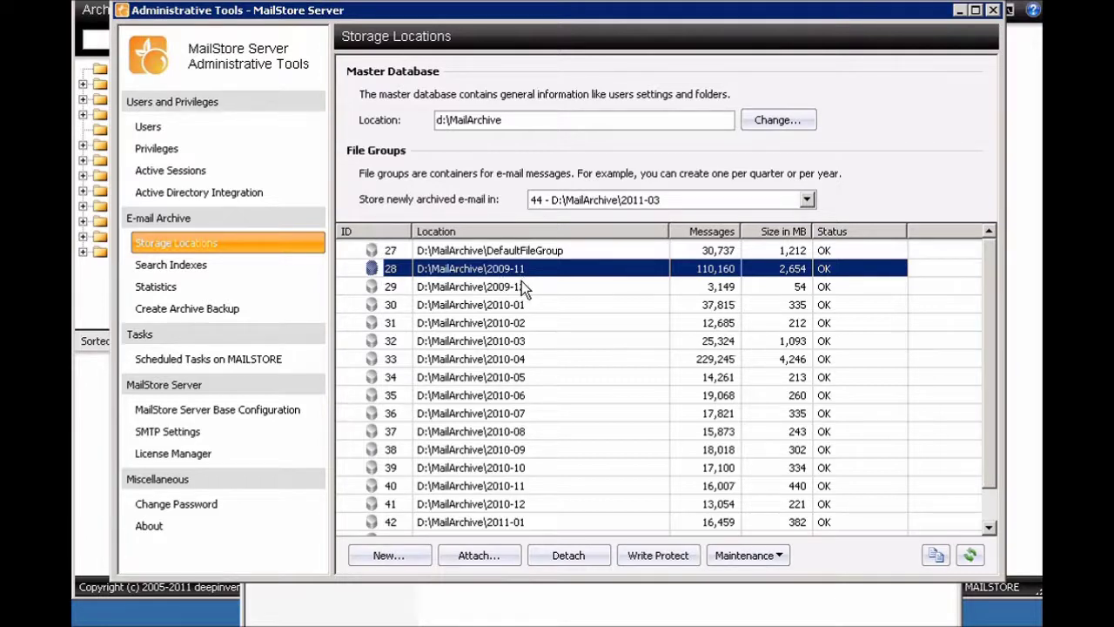
left_click(564, 552)
left_click(470, 286)
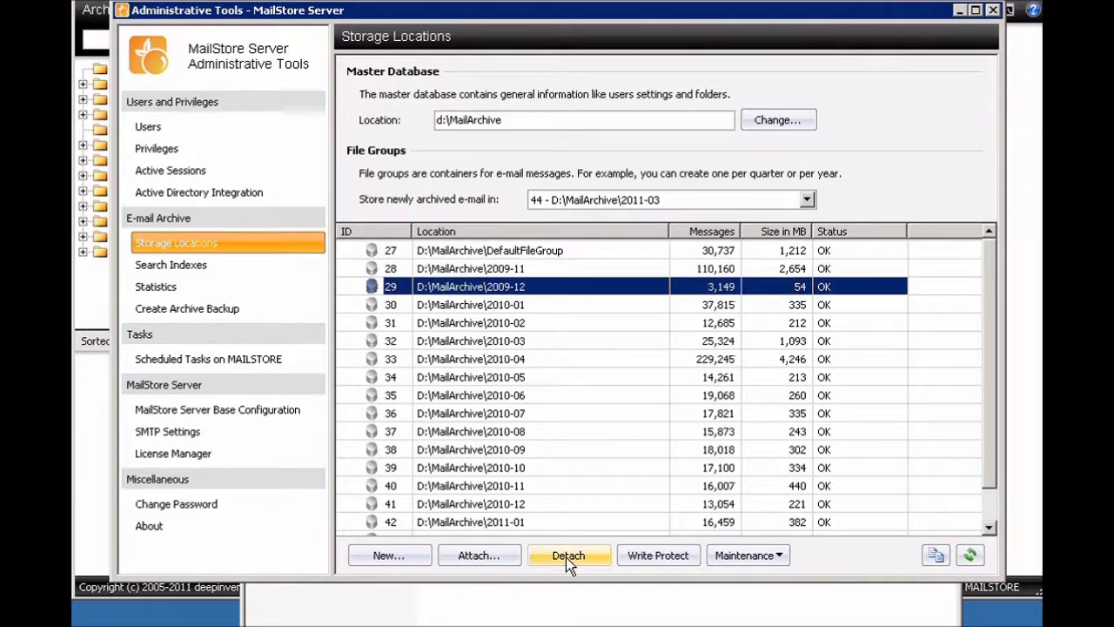